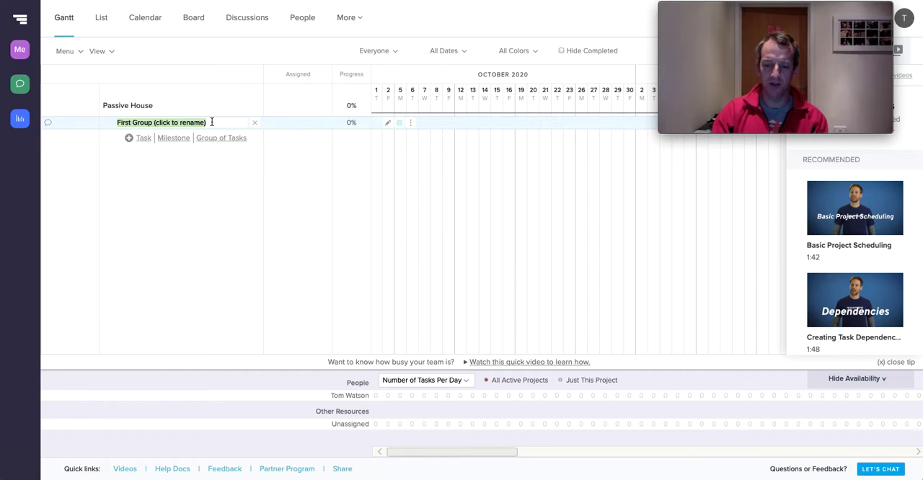
Rename the first task group as Design Phase and add a second group named Construction Phase
{"action": "type", "text": "Design Phase"}
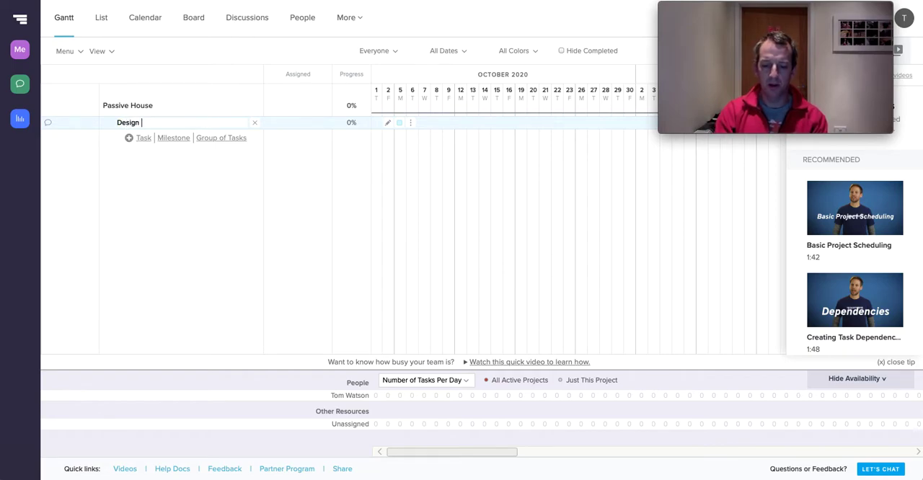
{"action": "left_click", "coordinate": [229, 139]}
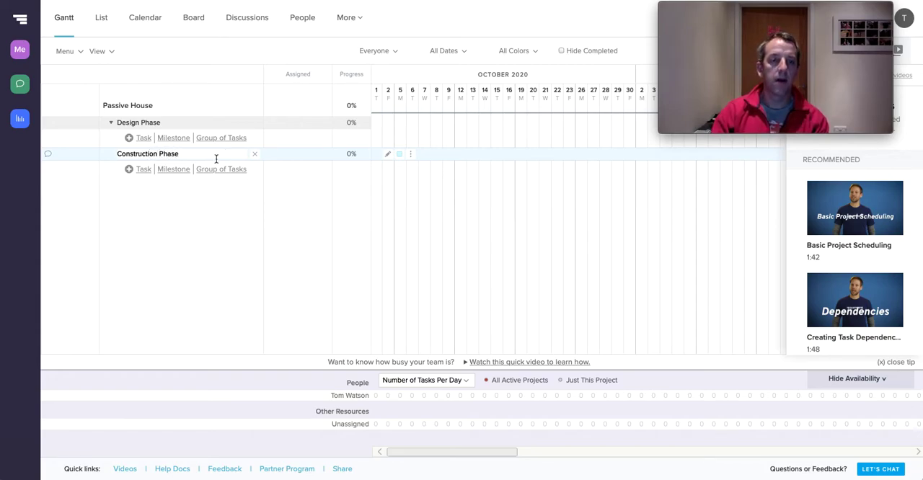
Add the tasks Initial Design ideas, Survey the site and Talk with LPA to the Design Phase group
{"action": "left_click", "coordinate": [144, 138]}
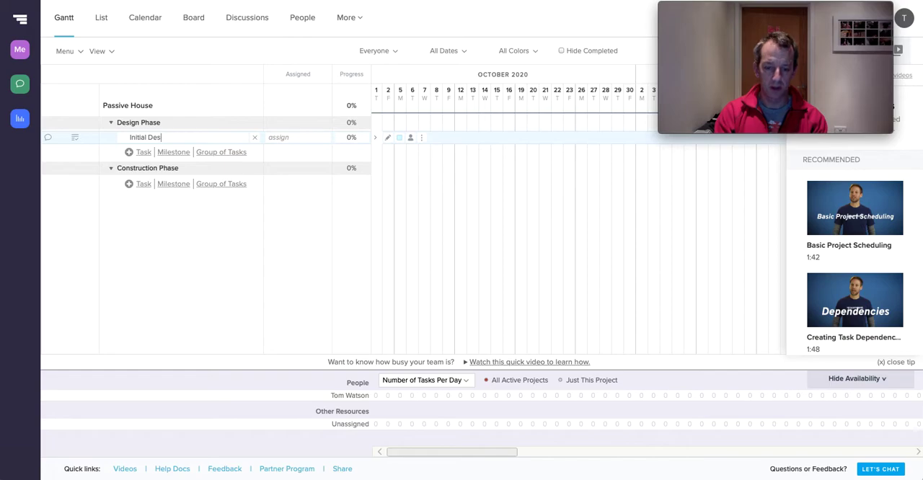
{"action": "type", "text": "Initial Design ideas"}
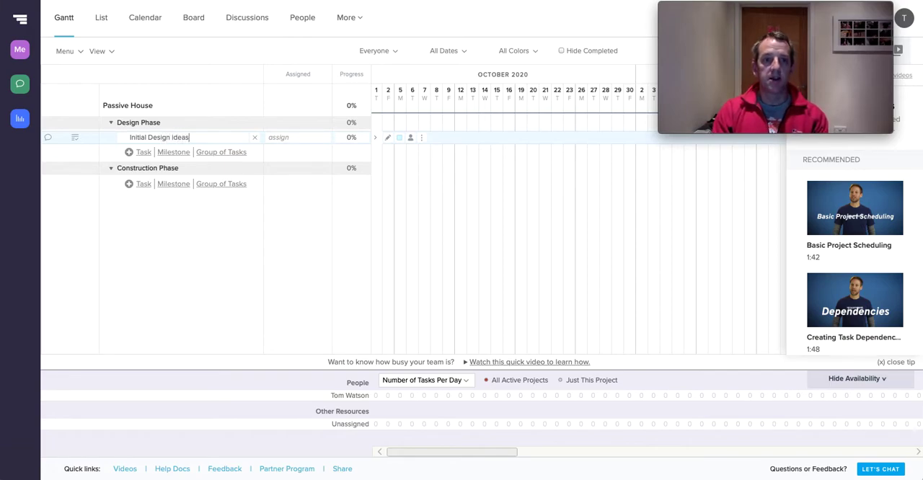
{"action": "left_click", "coordinate": [143, 155]}
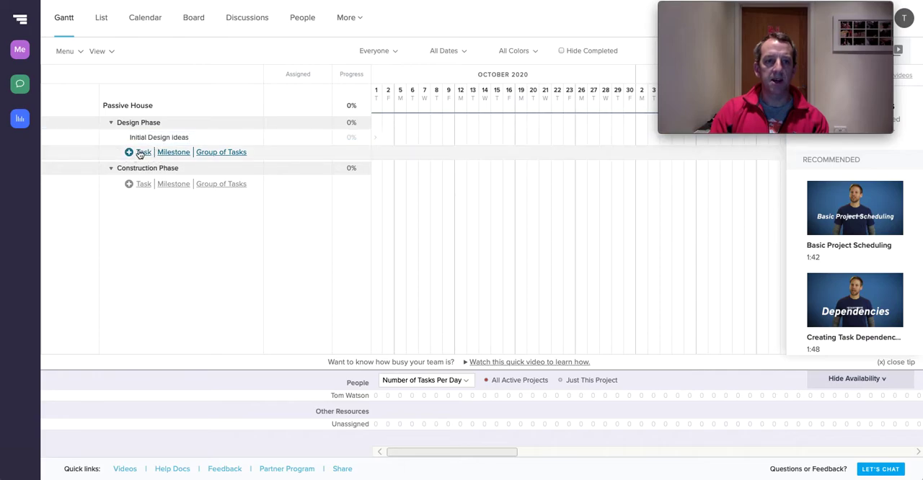
{"action": "left_click", "coordinate": [143, 153]}
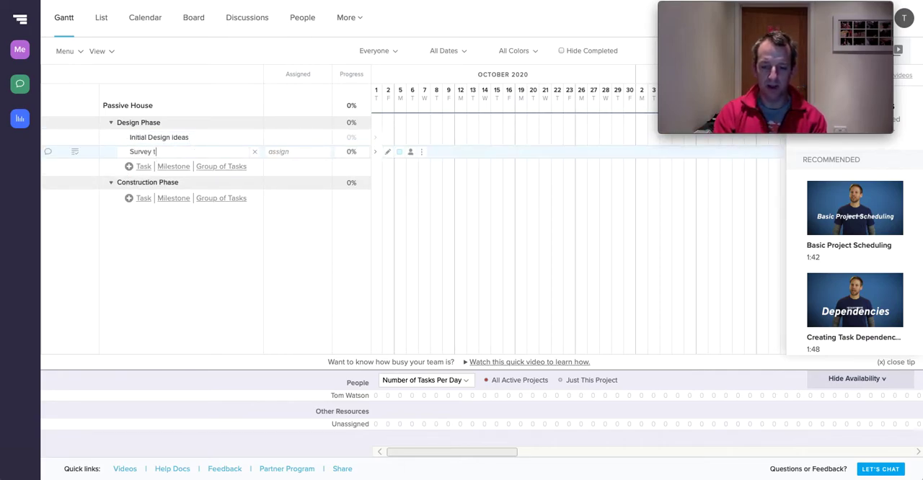
{"action": "left_click", "coordinate": [145, 170]}
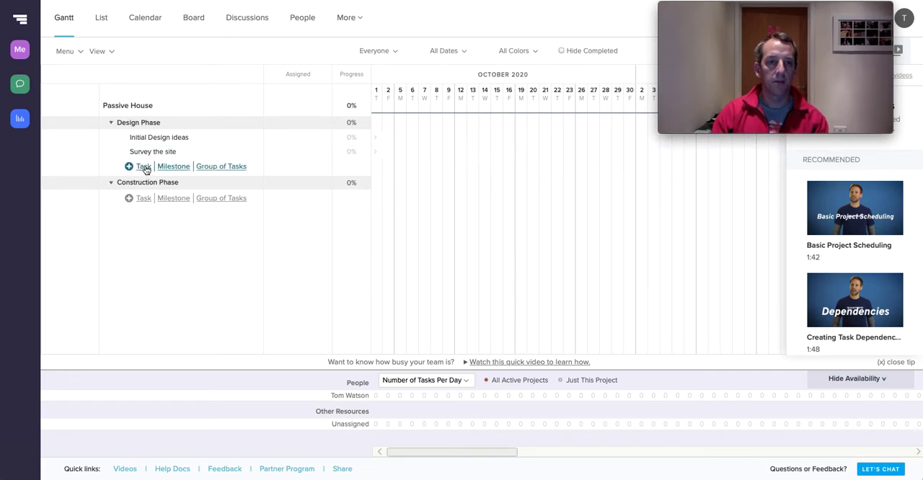
{"action": "left_click", "coordinate": [144, 169]}
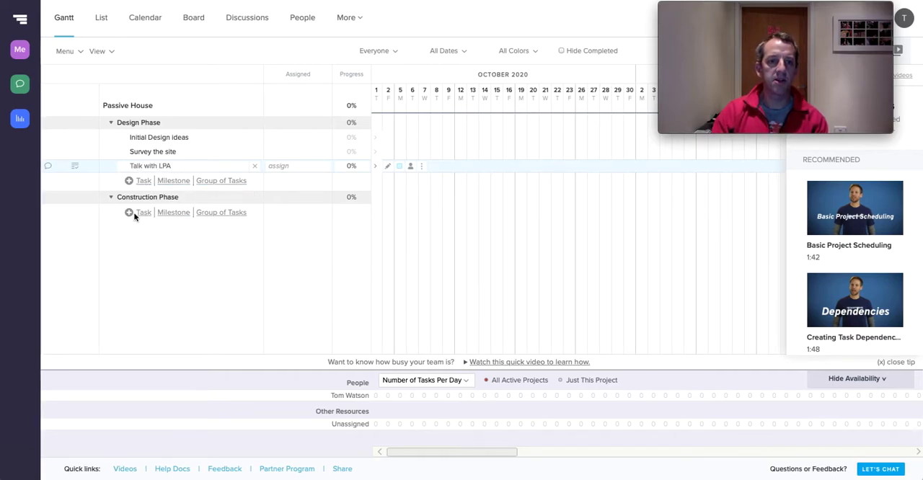
Add the tasks Produce final designs and Submit planning at the end of the Design Phase group
{"action": "left_click", "coordinate": [145, 184]}
{"action": "left_click", "coordinate": [144, 181]}
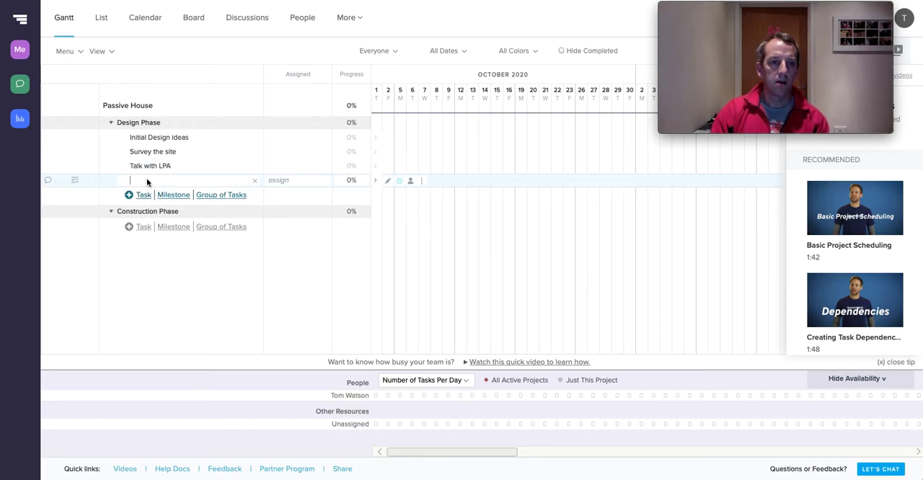
{"action": "type", "text": "Pri"}
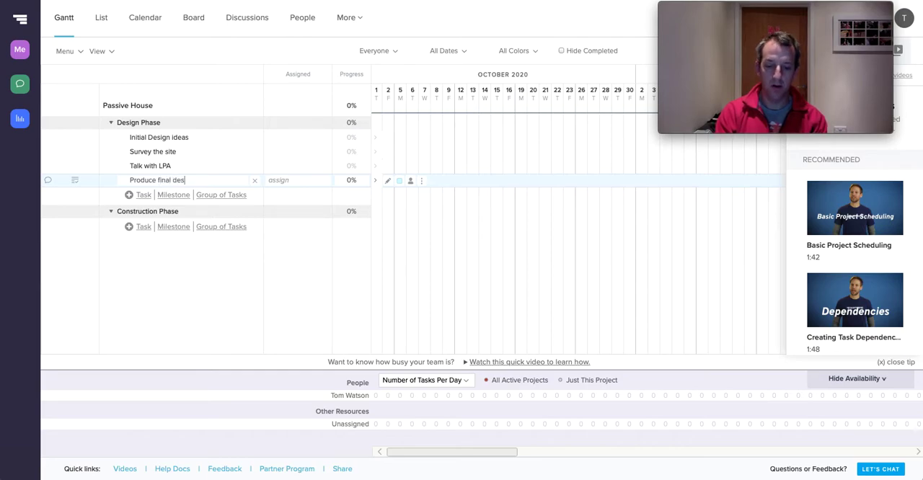
{"action": "left_click", "coordinate": [147, 199]}
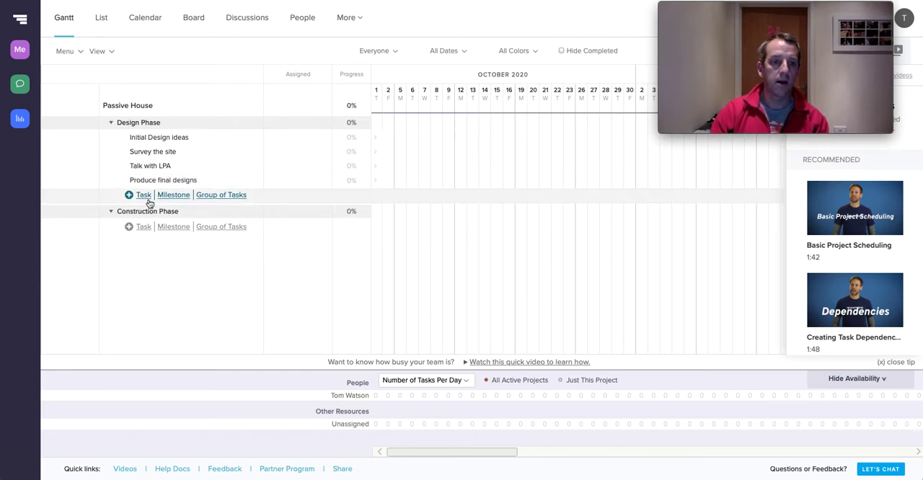
{"action": "left_click", "coordinate": [148, 198]}
{"action": "type", "text": "Pl"}
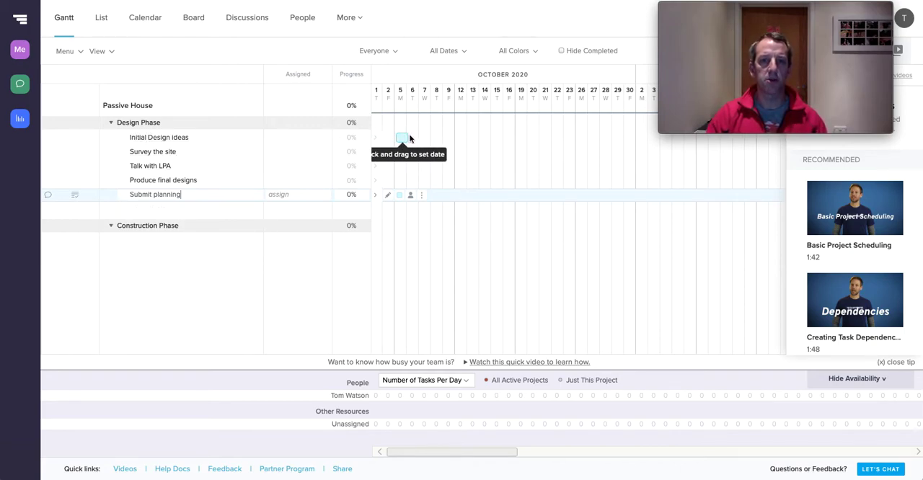
Schedule Initial Design ideas for October 5 to 16 and Survey the site for October 8 to 9
{"action": "left_click_drag", "start_coordinate": [400, 135], "coordinate": [512, 141]}
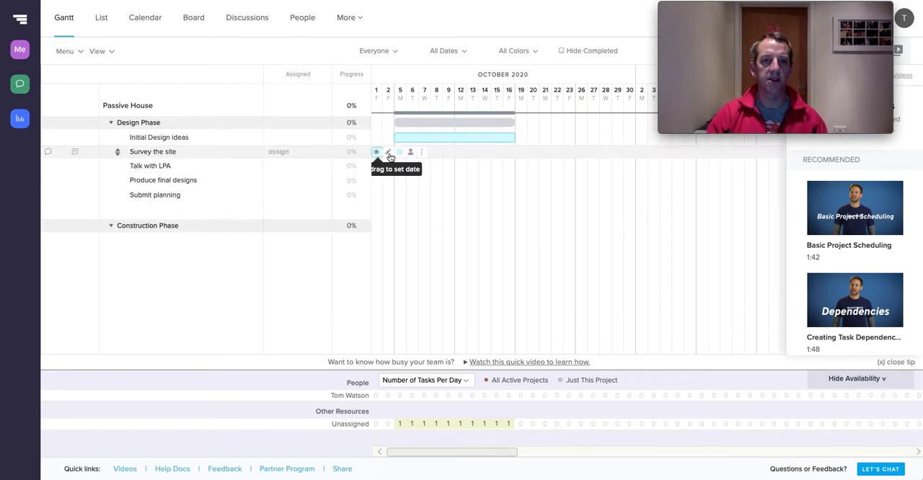
{"action": "left_click_drag", "start_coordinate": [435, 155], "coordinate": [454, 155]}
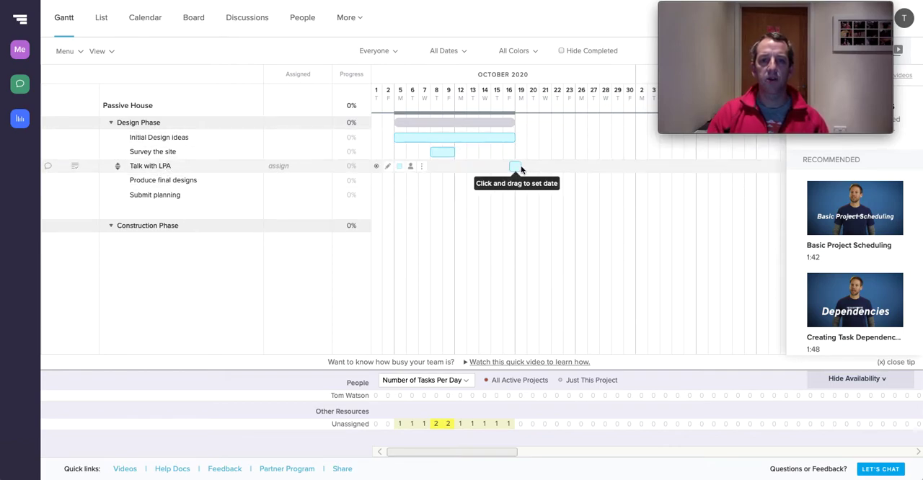
Schedule Talk with LPA for October 23 only and Produce final designs from October 20 to November 3
{"action": "left_click_drag", "start_coordinate": [482, 168], "coordinate": [575, 167]}
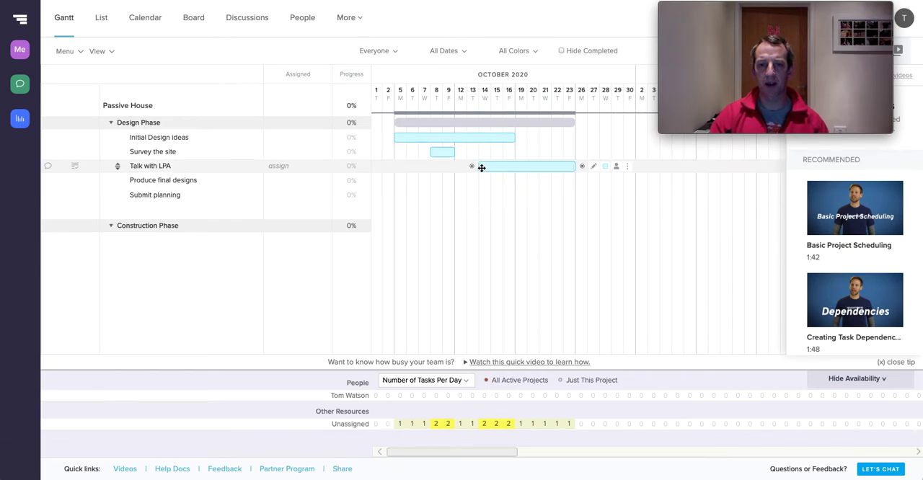
{"action": "left_click_drag", "start_coordinate": [478, 167], "coordinate": [562, 170]}
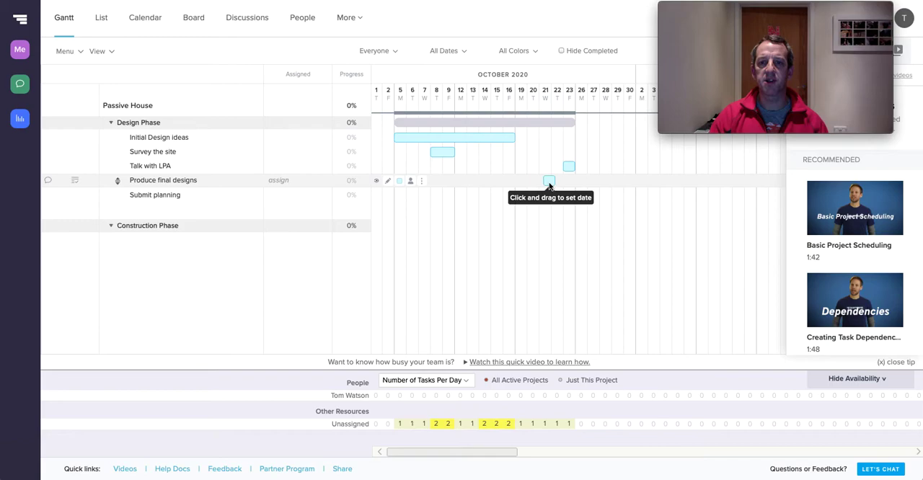
{"action": "left_click_drag", "start_coordinate": [532, 185], "coordinate": [658, 186]}
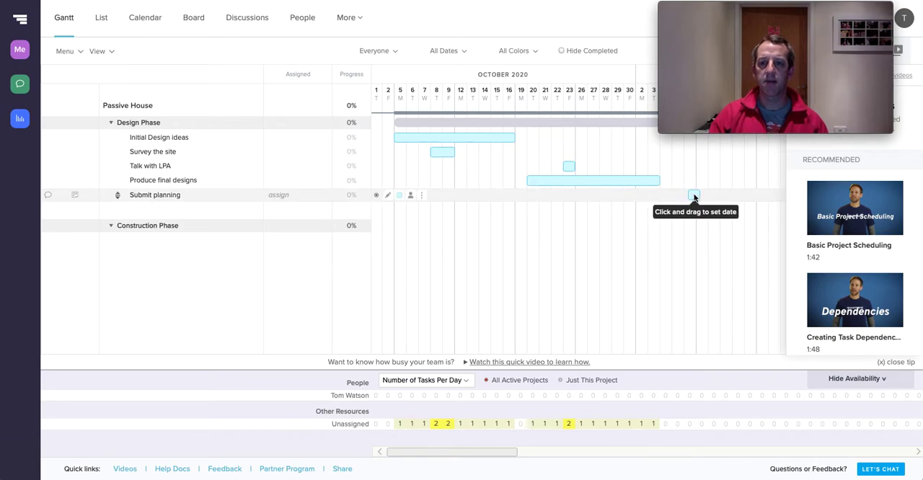
Schedule Submit planning from November 9 to December 4 on the timeline
{"action": "scroll", "coordinate": [695, 196], "scroll_direction": "right", "scroll_amount": 3}
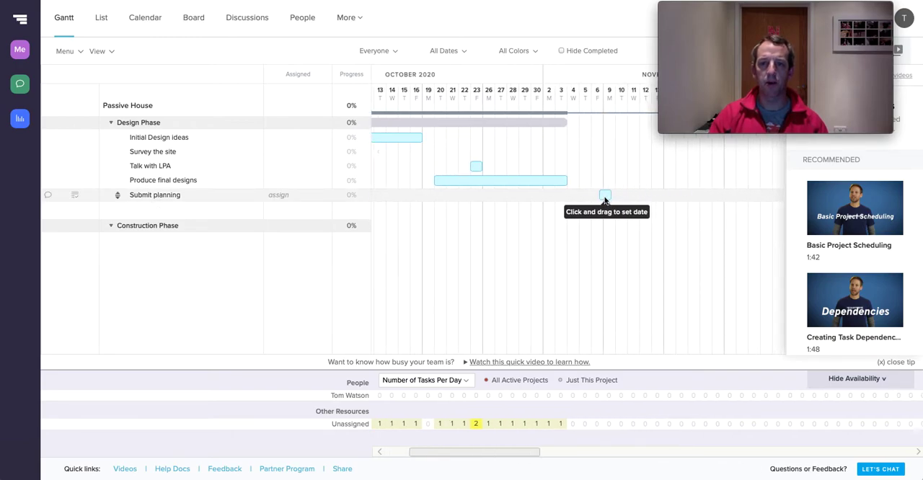
{"action": "mouse_move", "coordinate": [610, 197]}
{"action": "left_mouse_down"}
{"action": "mouse_move", "coordinate": [794, 198]}
{"action": "mouse_move", "coordinate": [758, 199]}
{"action": "left_mouse_up"}
{"action": "scroll", "coordinate": [754, 198], "scroll_direction": "right", "scroll_amount": 5}
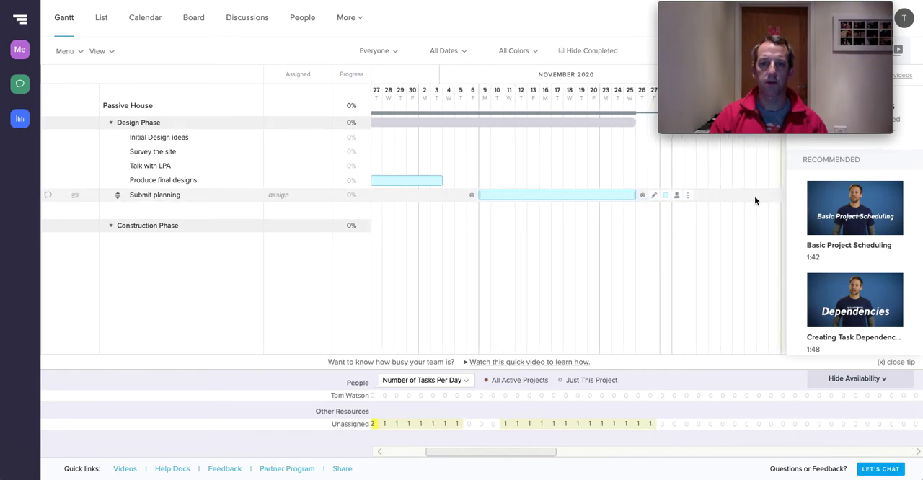
{"action": "left_click_drag", "start_coordinate": [577, 195], "coordinate": [662, 196]}
{"action": "scroll", "coordinate": [605, 210], "scroll_direction": "left", "scroll_amount": 5}
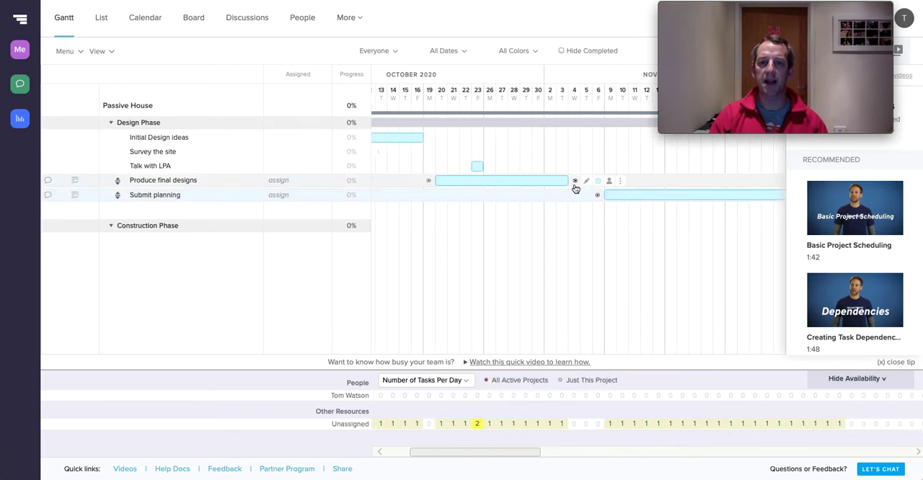
Create a dependency from the end of Produce final designs to the Submit planning task
{"action": "left_click_drag", "start_coordinate": [577, 185], "coordinate": [633, 199]}
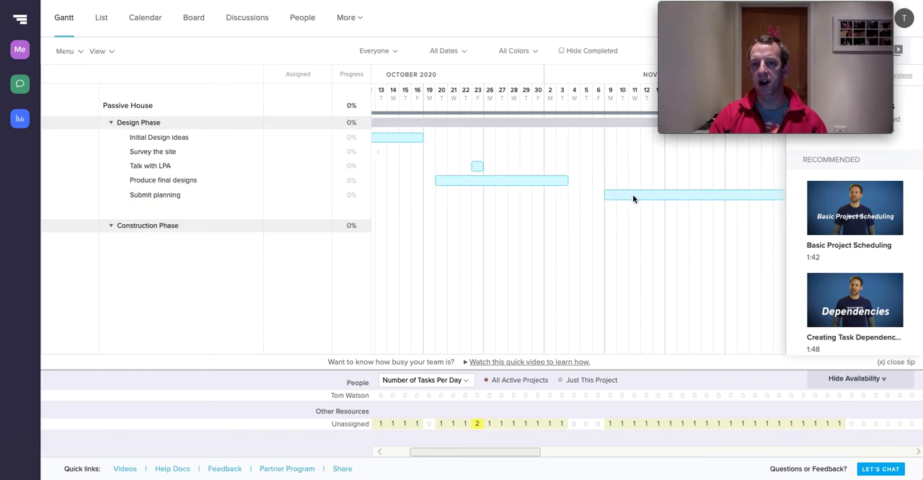
{"action": "left_click_drag", "start_coordinate": [575, 182], "coordinate": [647, 199]}
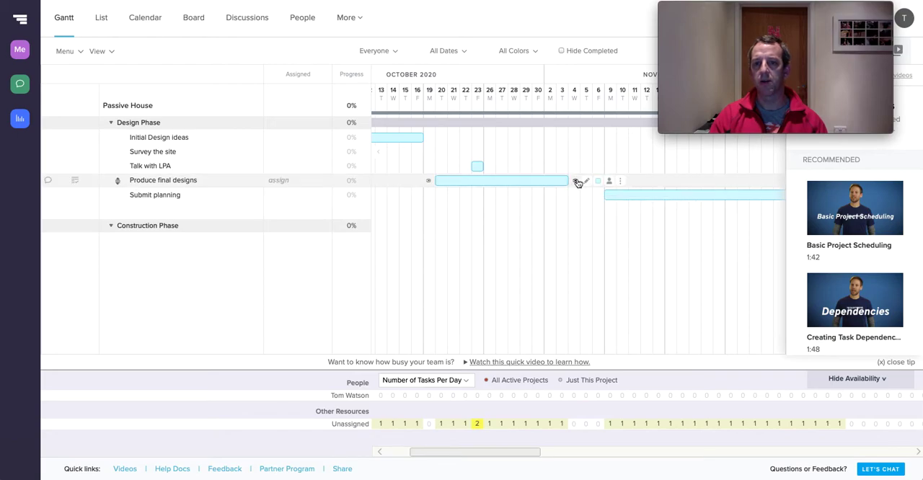
{"action": "left_click_drag", "start_coordinate": [575, 182], "coordinate": [605, 196]}
{"action": "scroll", "coordinate": [605, 201], "scroll_direction": "right", "scroll_amount": 5}
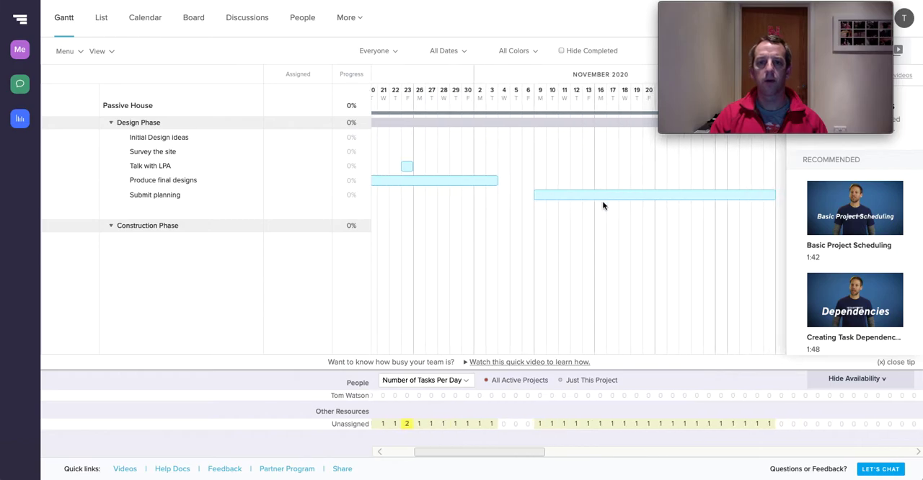
{"action": "left_click_drag", "start_coordinate": [449, 181], "coordinate": [481, 210]}
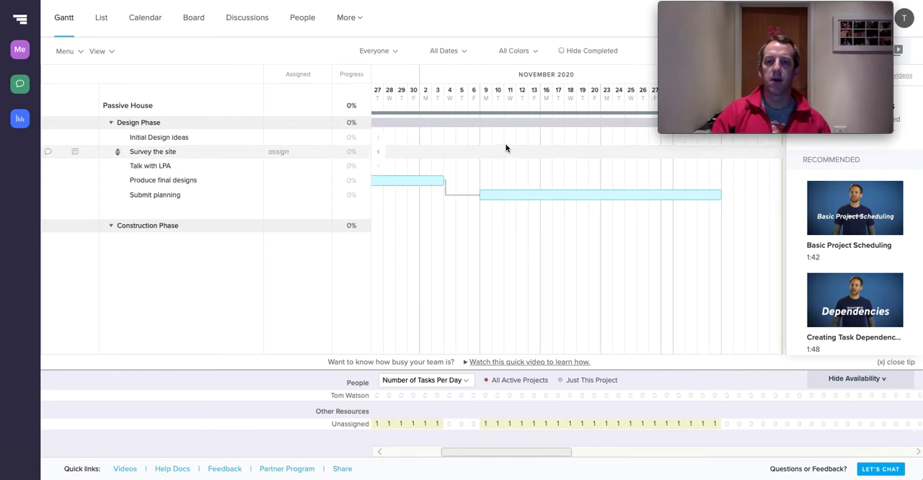
Make Produce final designs dependent on both Survey the site and Initial Design ideas
{"action": "scroll", "coordinate": [570, 203], "scroll_direction": "down", "scroll_amount": 1}
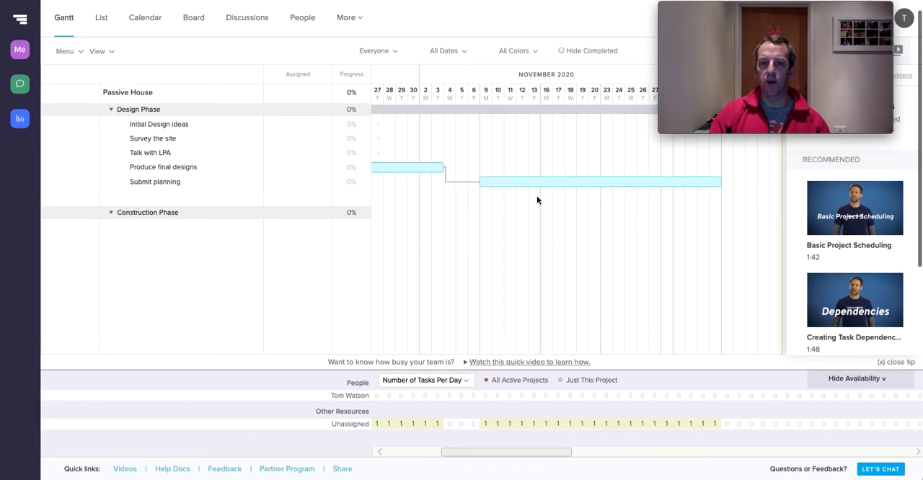
{"action": "scroll", "coordinate": [541, 199], "scroll_direction": "left", "scroll_amount": 5}
{"action": "scroll", "coordinate": [542, 200], "scroll_direction": "up", "scroll_amount": 1}
{"action": "scroll", "coordinate": [541, 200], "scroll_direction": "left", "scroll_amount": 2}
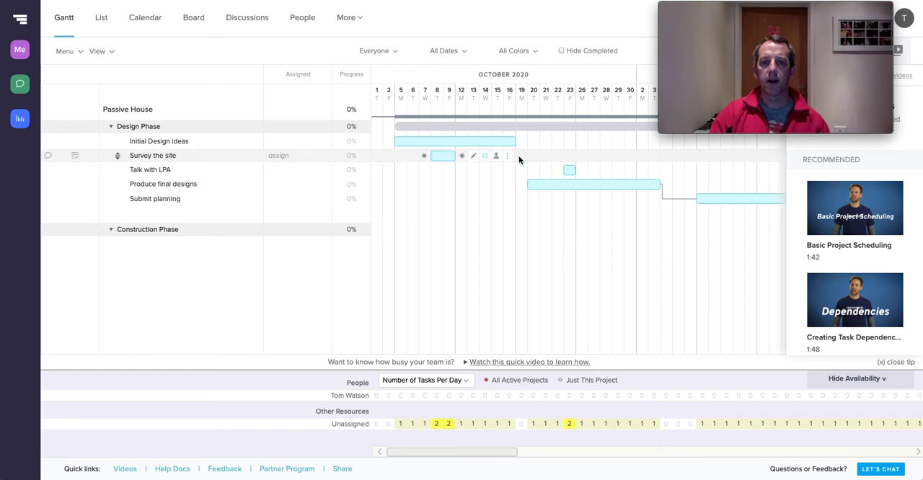
{"action": "left_click_drag", "start_coordinate": [463, 157], "coordinate": [535, 188]}
{"action": "left_click_drag", "start_coordinate": [522, 141], "coordinate": [527, 185]}
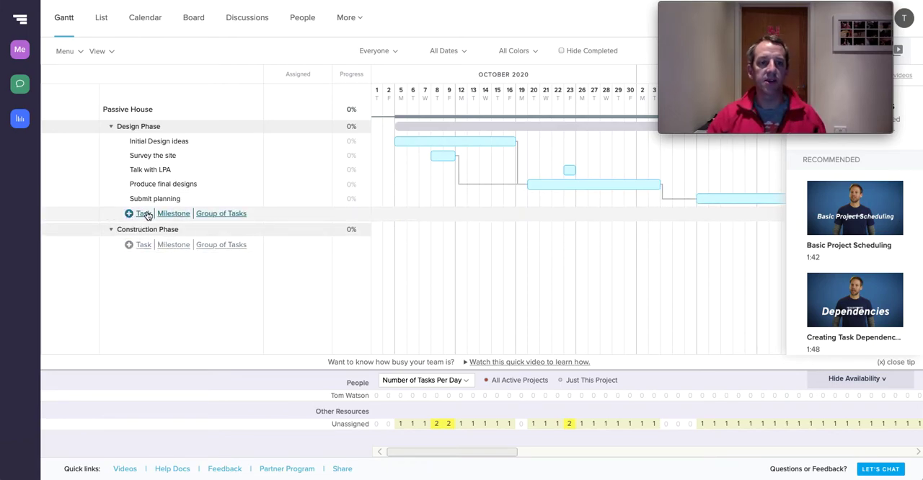
Add a Utilities search task to the Design Phase and schedule it for October 8 only
{"action": "left_click", "coordinate": [144, 215]}
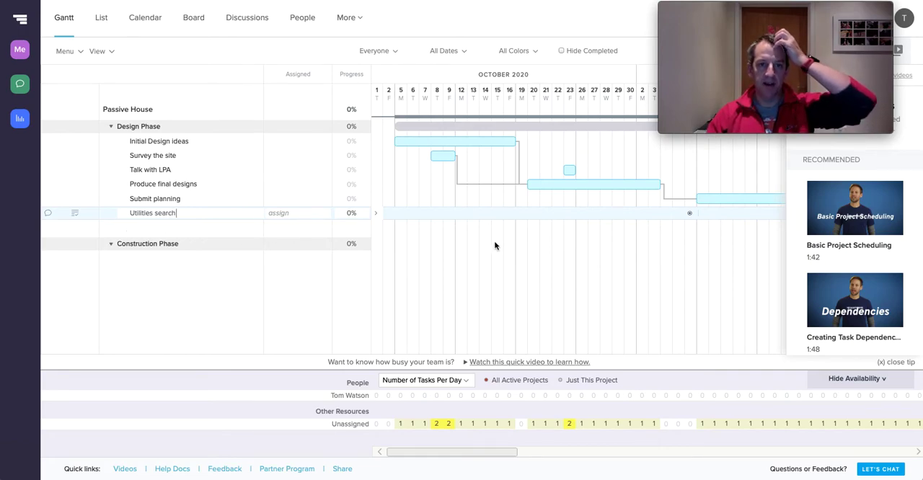
{"action": "left_click", "coordinate": [436, 213]}
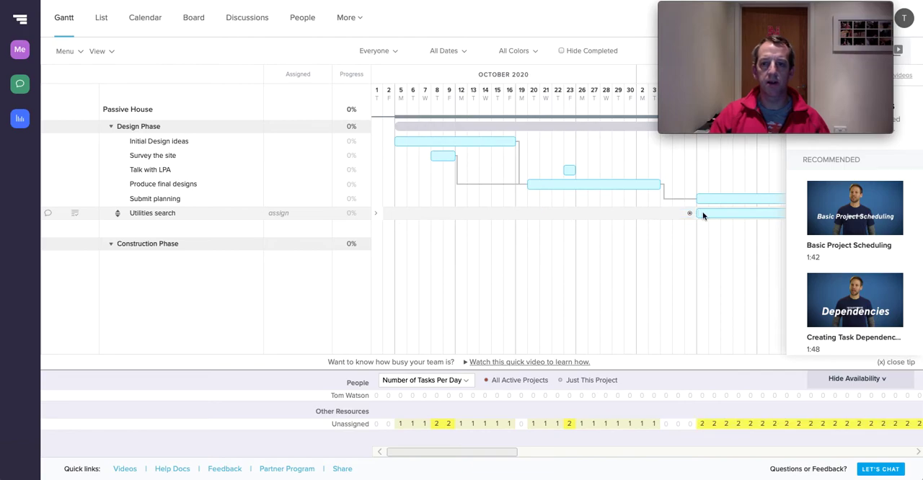
{"action": "left_click_drag", "start_coordinate": [719, 212], "coordinate": [450, 215]}
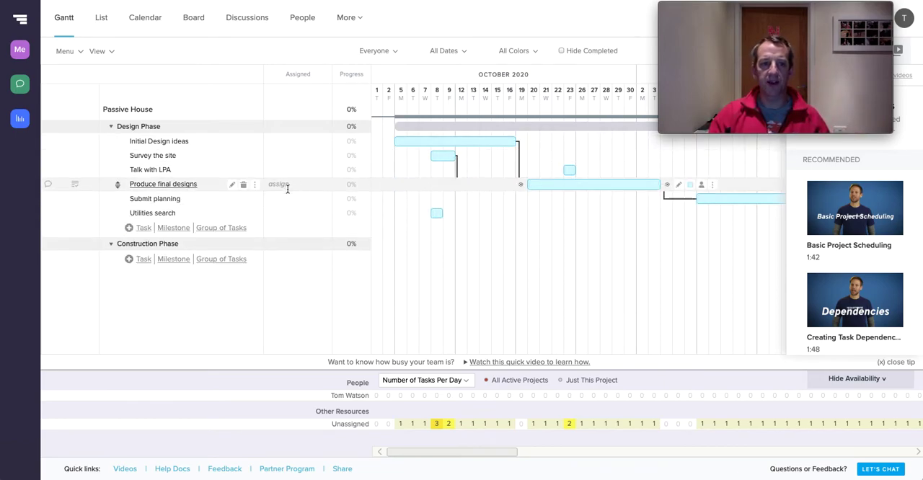
Move Utilities search directly below Survey the site and make Produce final designs dependent on it
{"action": "left_click_drag", "start_coordinate": [117, 215], "coordinate": [119, 151]}
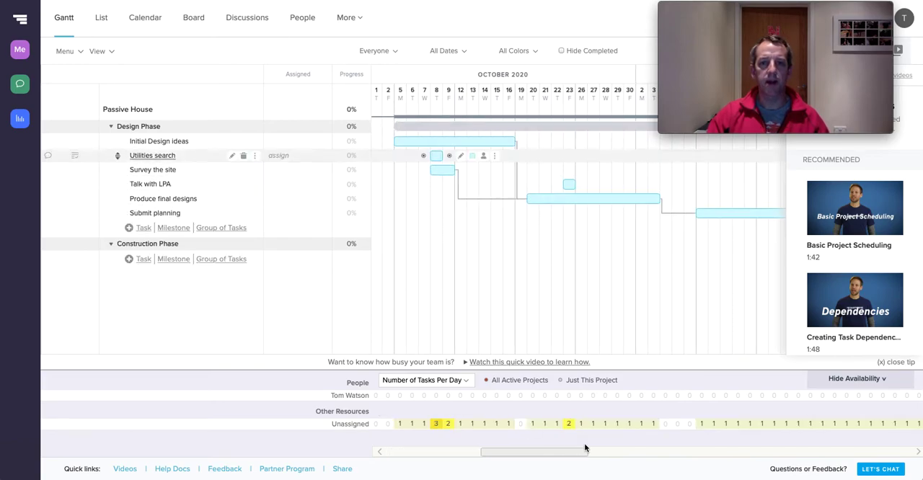
{"action": "left_click_drag", "start_coordinate": [439, 156], "coordinate": [436, 180]}
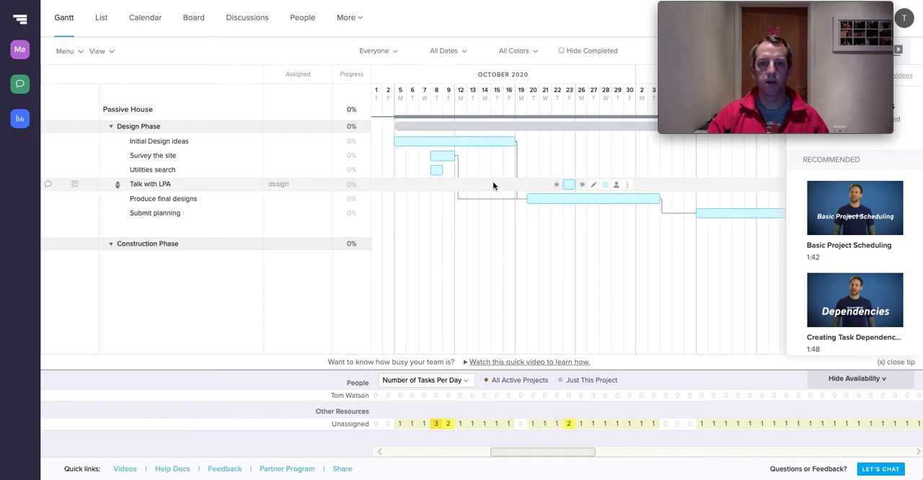
{"action": "left_click_drag", "start_coordinate": [450, 172], "coordinate": [542, 197]}
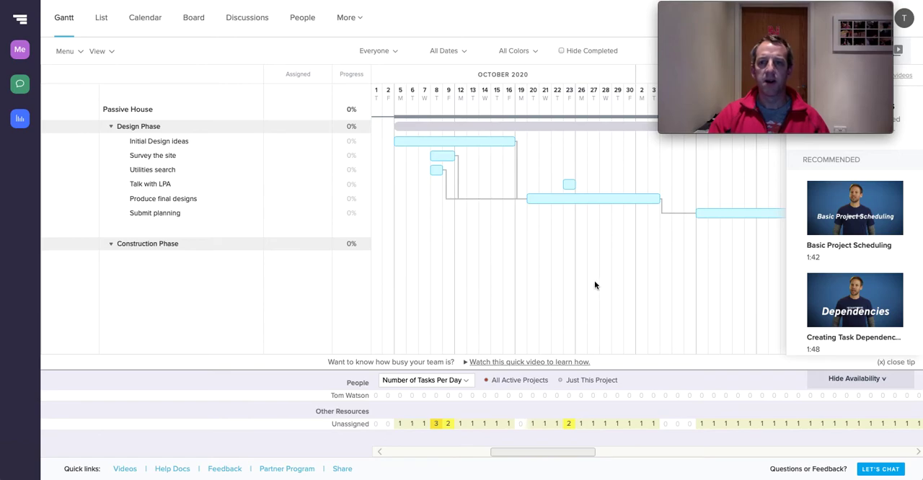
{"action": "scroll", "coordinate": [595, 286], "scroll_direction": "right", "scroll_amount": 3}
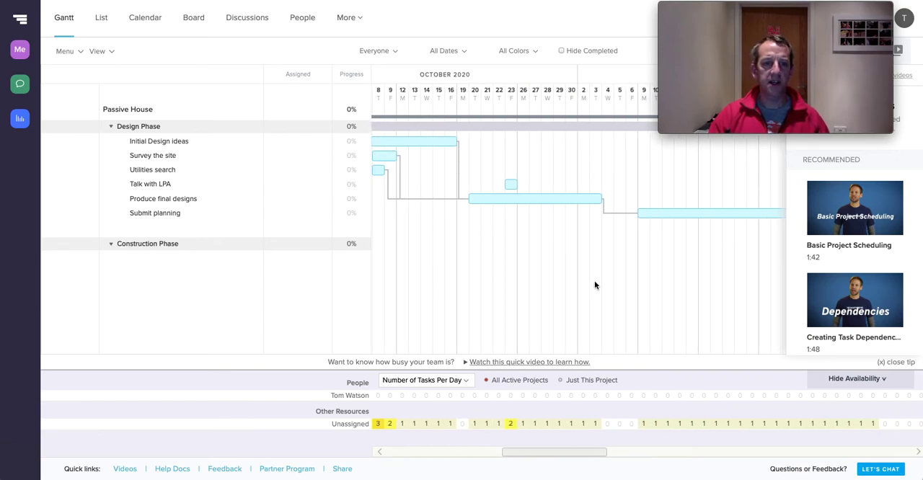
{"action": "scroll", "coordinate": [598, 284], "scroll_direction": "right", "scroll_amount": 10}
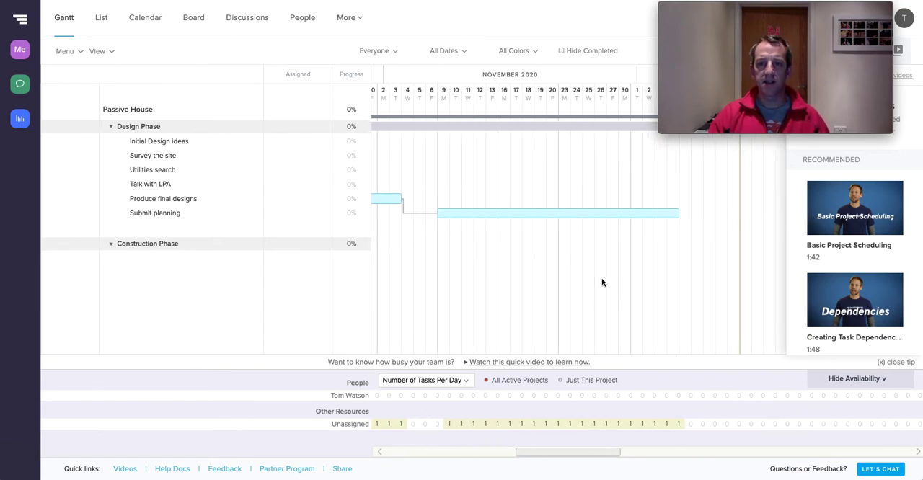
Review the people and other resources set up for the Passive House project, and return to the Gantt chart
{"action": "scroll", "coordinate": [602, 280], "scroll_direction": "left", "scroll_amount": 1}
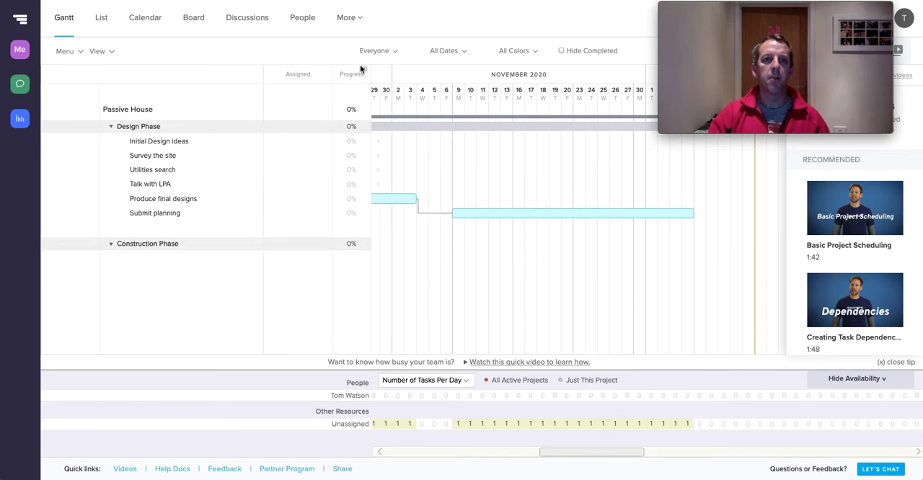
{"action": "left_click", "coordinate": [303, 19]}
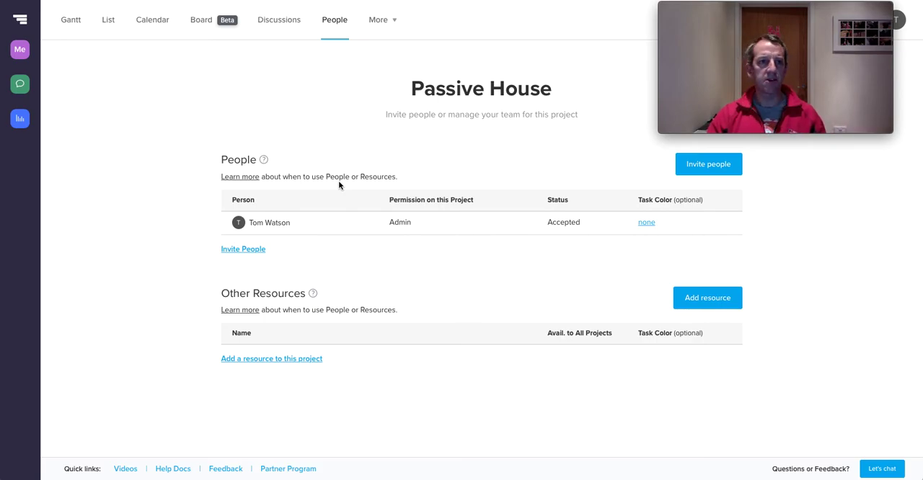
{"action": "left_click", "coordinate": [75, 19]}
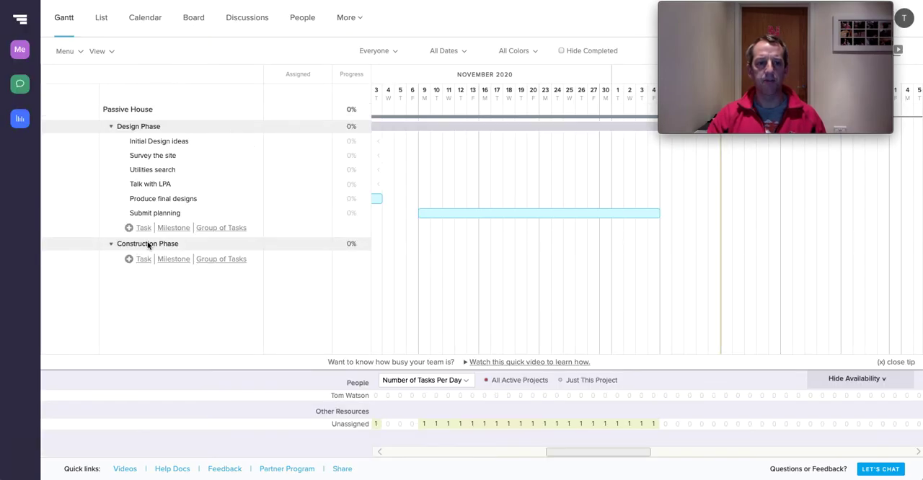
Add a task named Dig foundations to the Construction Phase group
{"action": "left_click", "coordinate": [145, 261]}
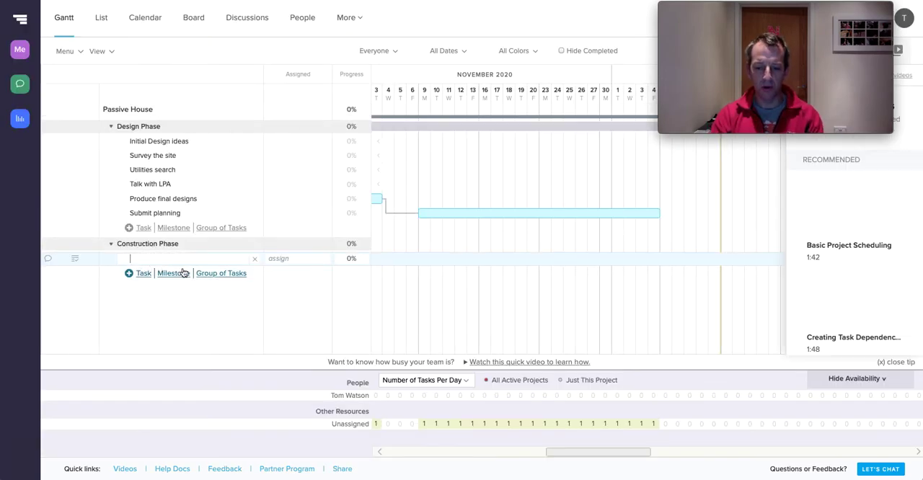
{"action": "type", "text": "Dig foun"}
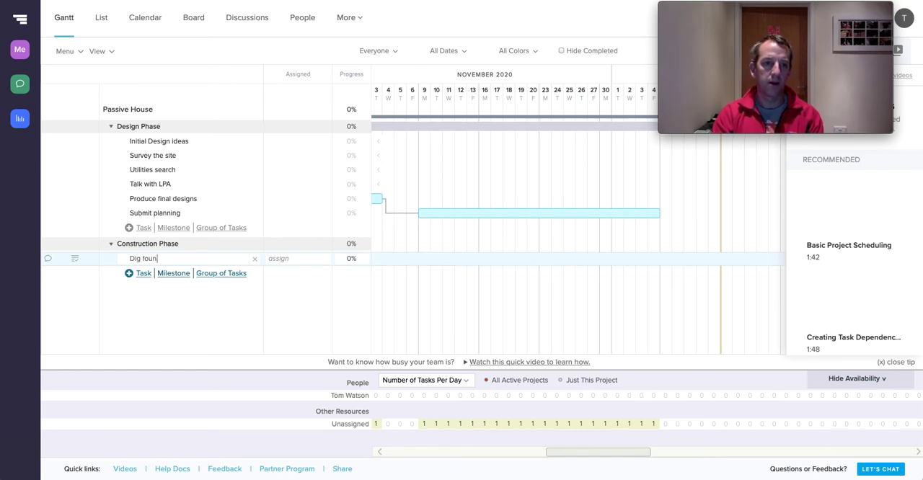
{"action": "type", "text": "dationsn"}
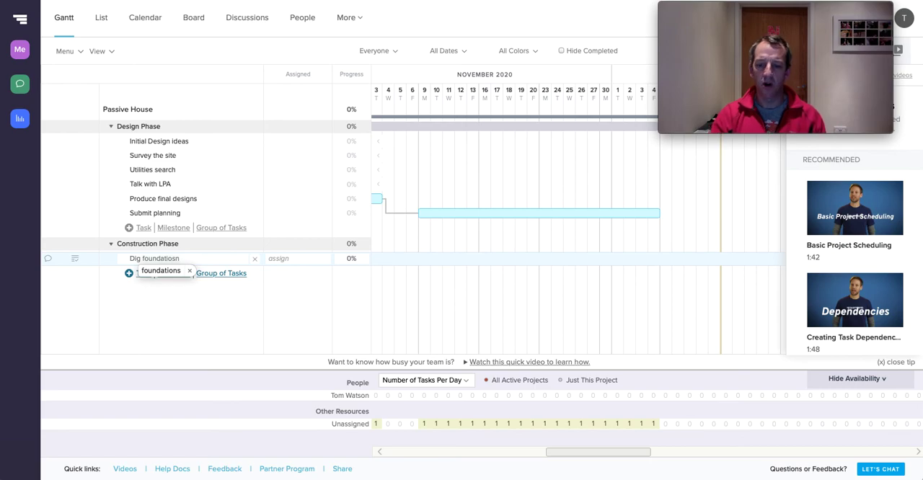
{"action": "key", "text": "BackSpace"}
{"action": "key", "text": "BackSpace"}
{"action": "key", "text": "BackSpace"}
{"action": "type", "text": "ns"}
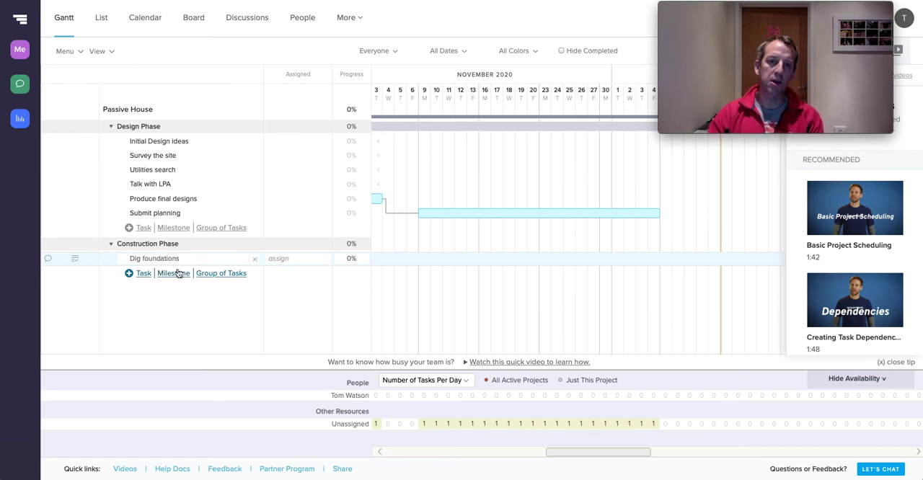
{"action": "left_click", "coordinate": [180, 310]}
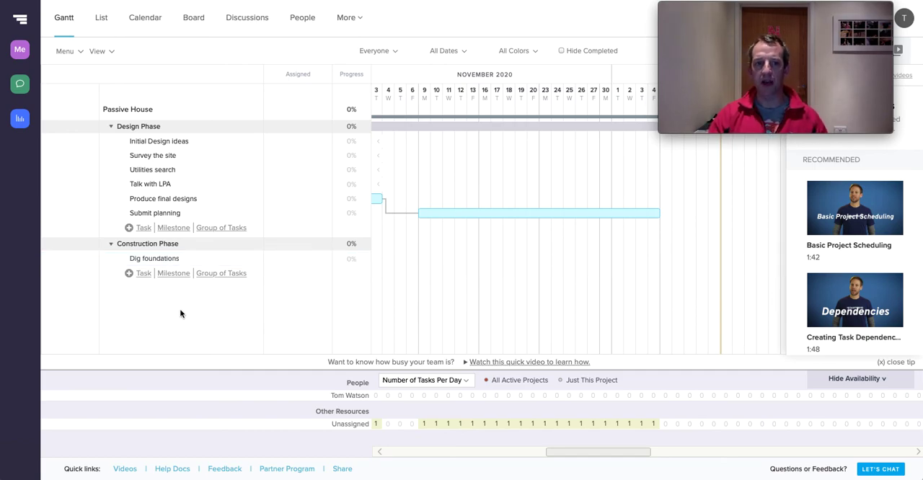